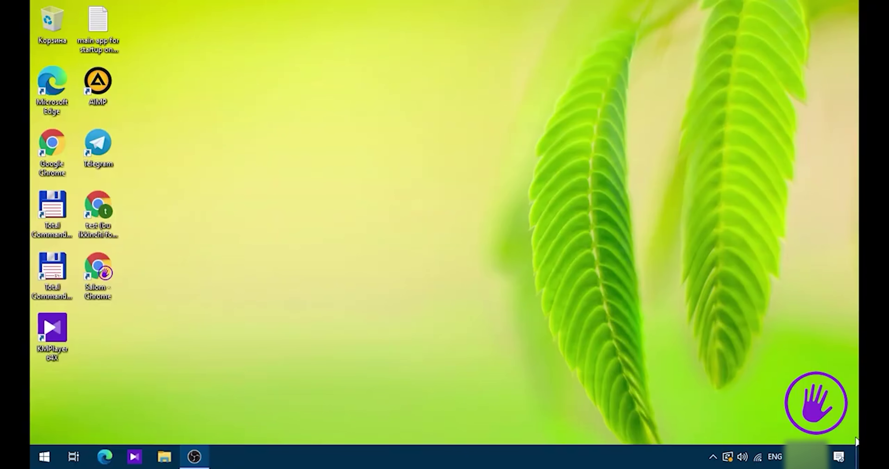
- Open Settings from Start, maximise it, and go to Accounts > Семья и другие пользователи
left_click_drag(855, 440, 31, 5)
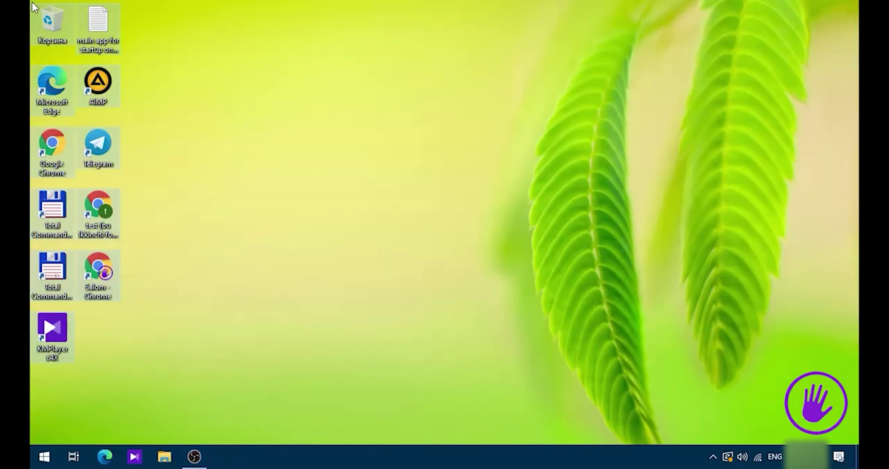
left_click(226, 271)
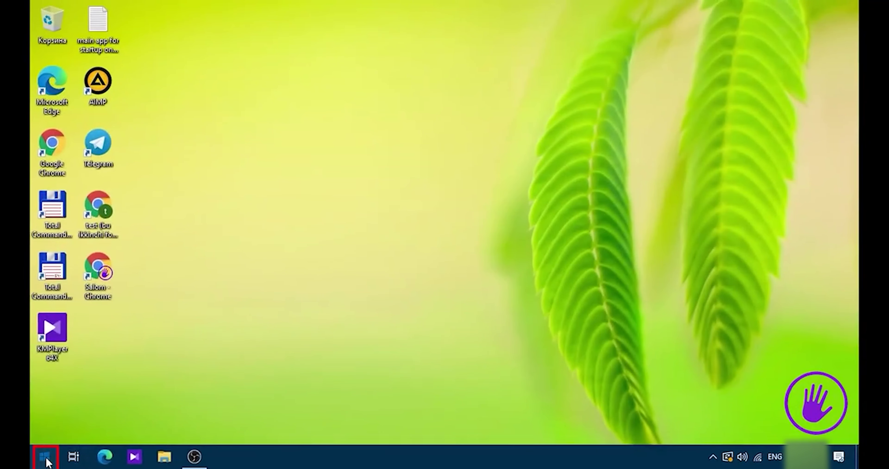
left_click(44, 458)
left_click(48, 402)
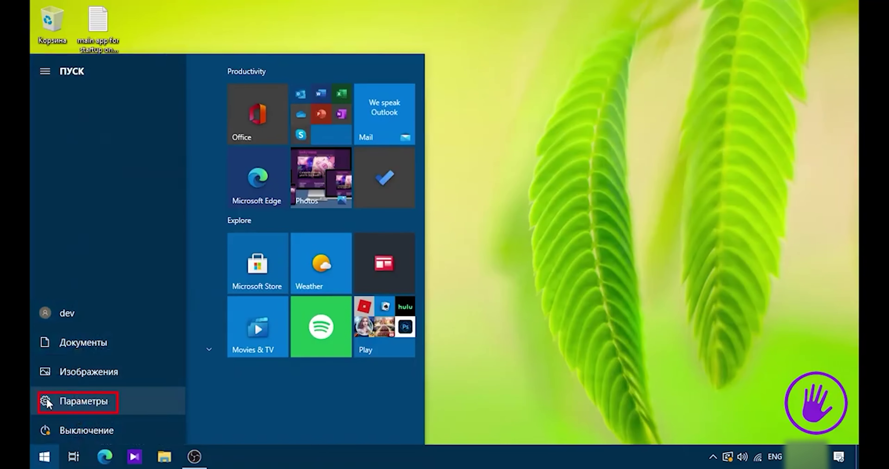
double_click(483, 70)
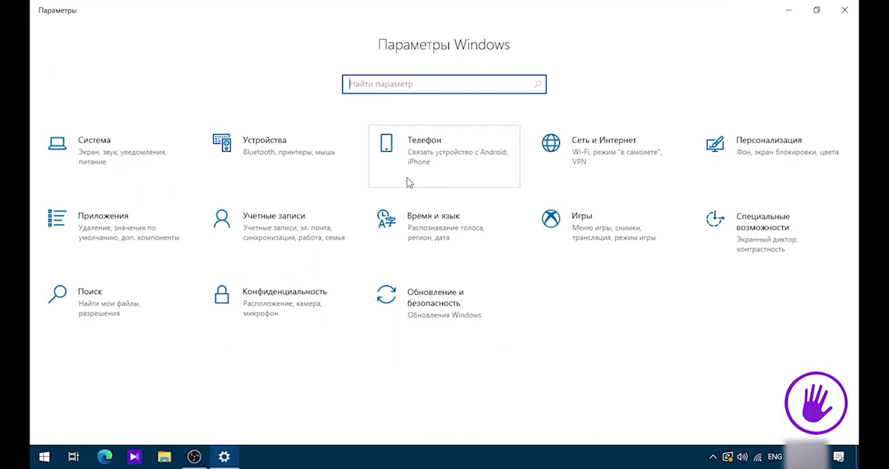
left_click(281, 245)
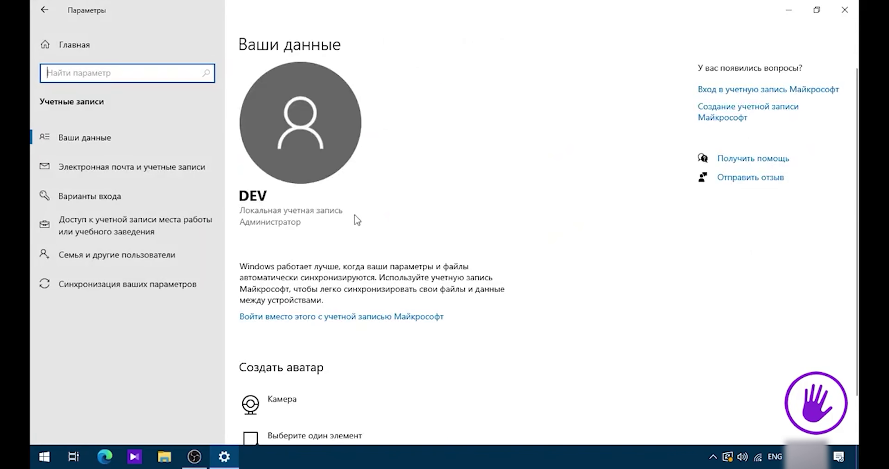
scroll(290, 211, "down", 2)
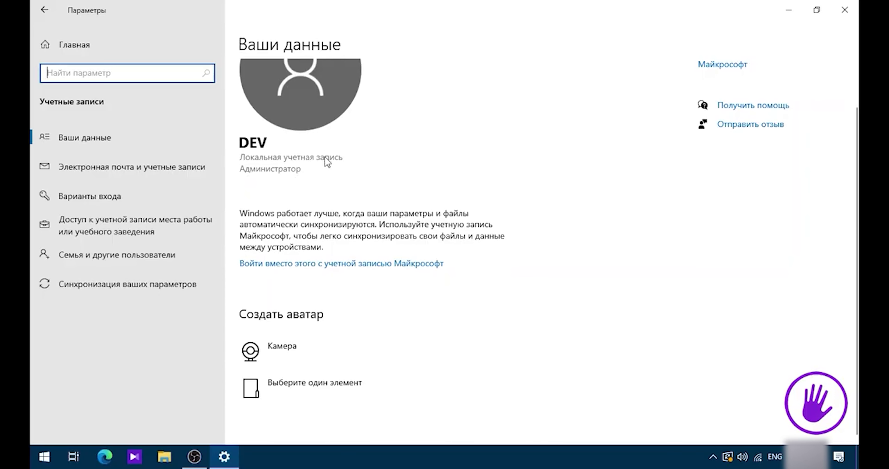
left_click(82, 258)
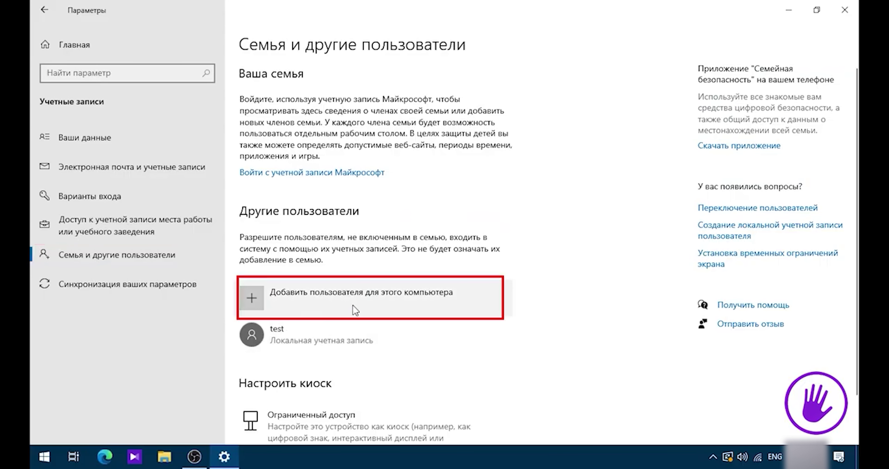
- Add a user for this computer with no sign-in details and no Microsoft account
left_click(333, 298)
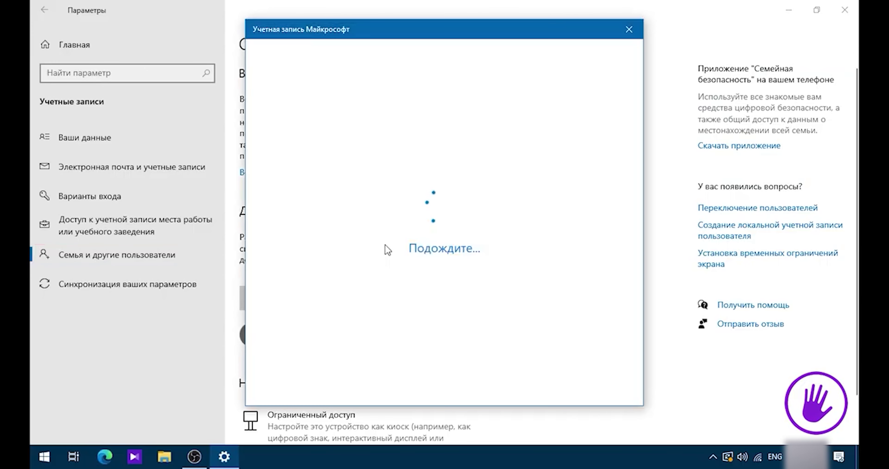
left_click_drag(411, 33, 422, 33)
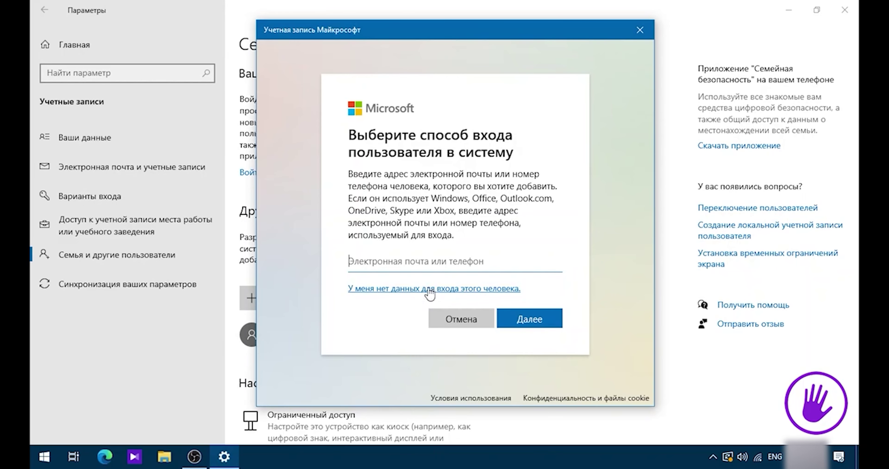
left_click(403, 292)
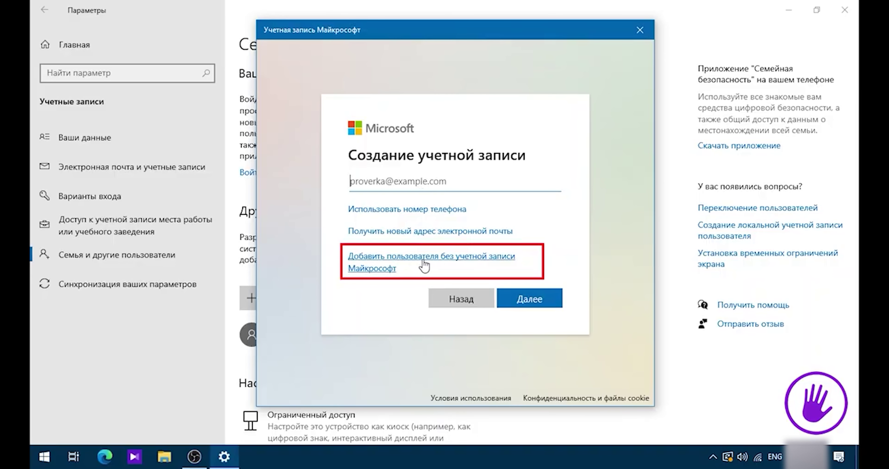
left_click(443, 257)
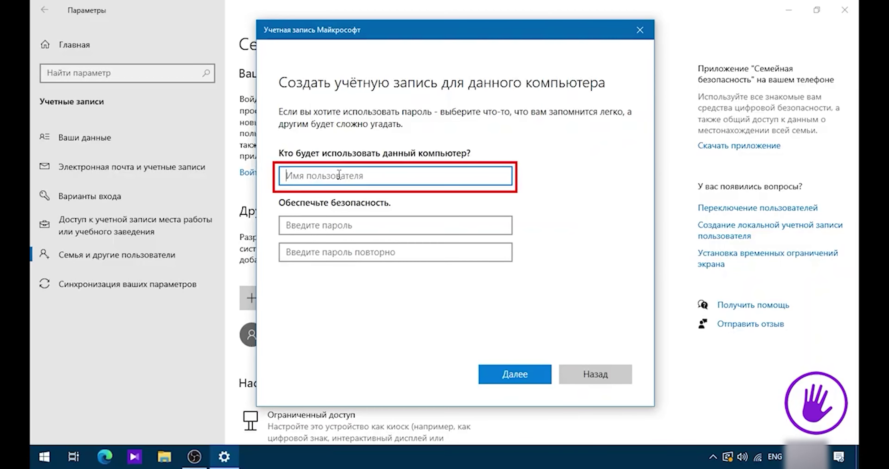
- Enter the user name murod and type the account password in both password fields
type("murod")
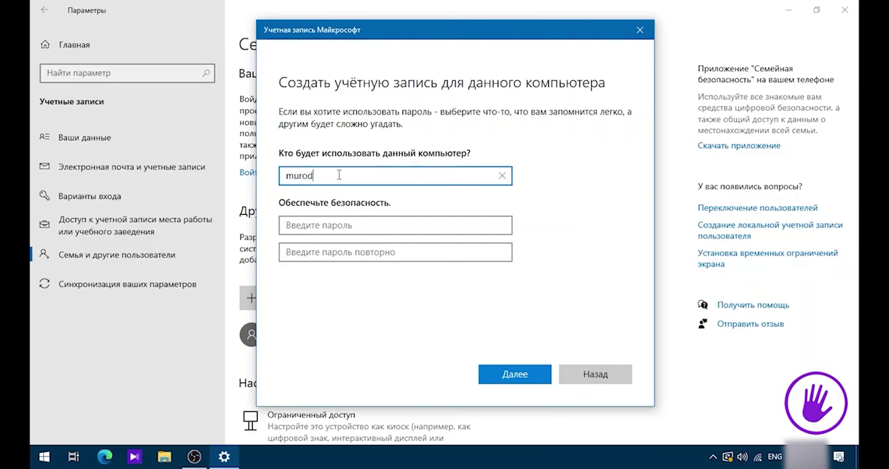
left_click_drag(390, 30, 554, 39)
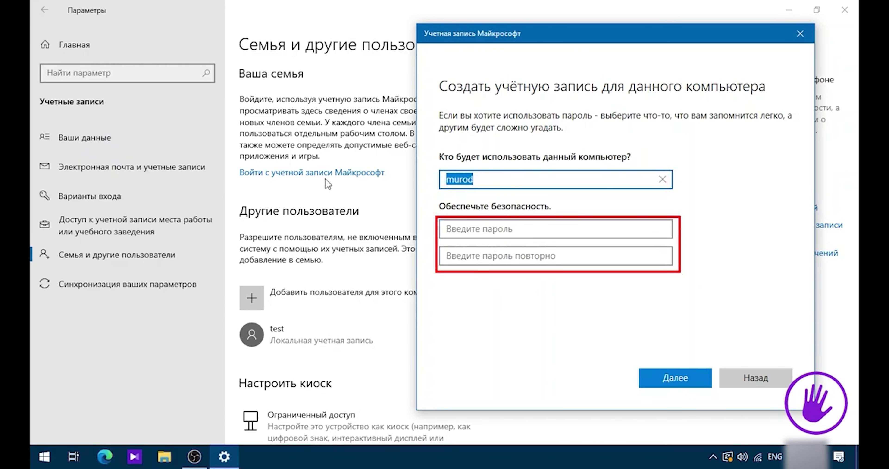
left_click(493, 231)
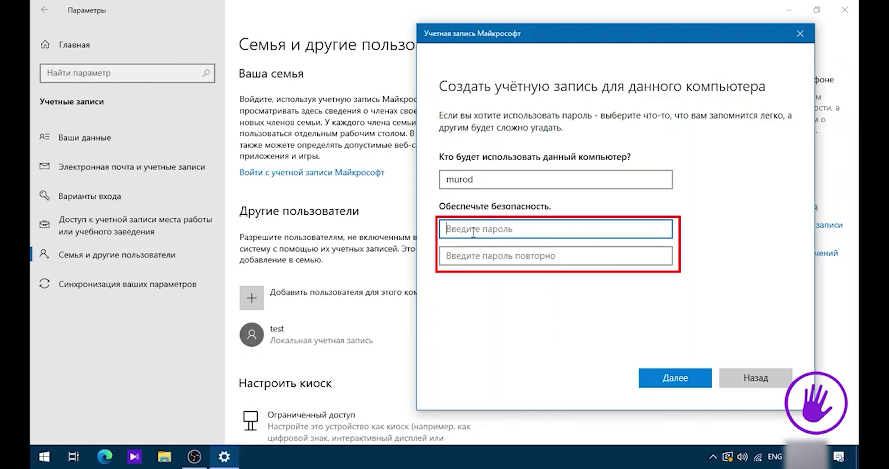
type("•••")
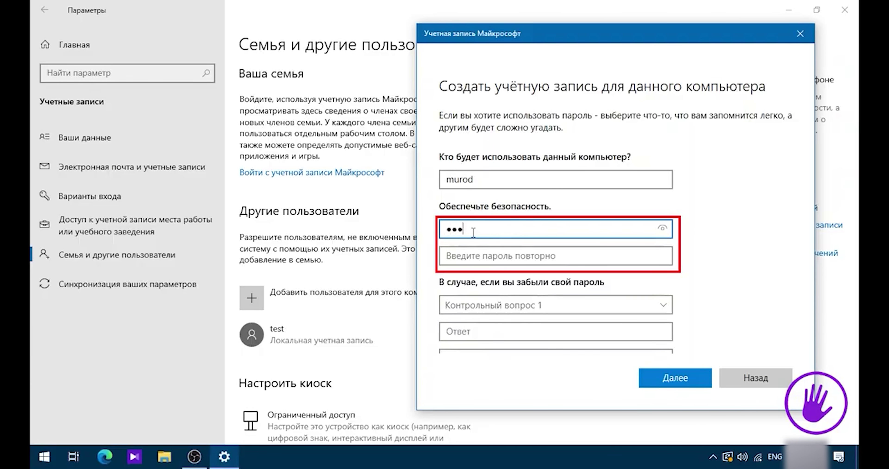
key("Tab")
type("•••")
scroll(517, 191, "down", 3)
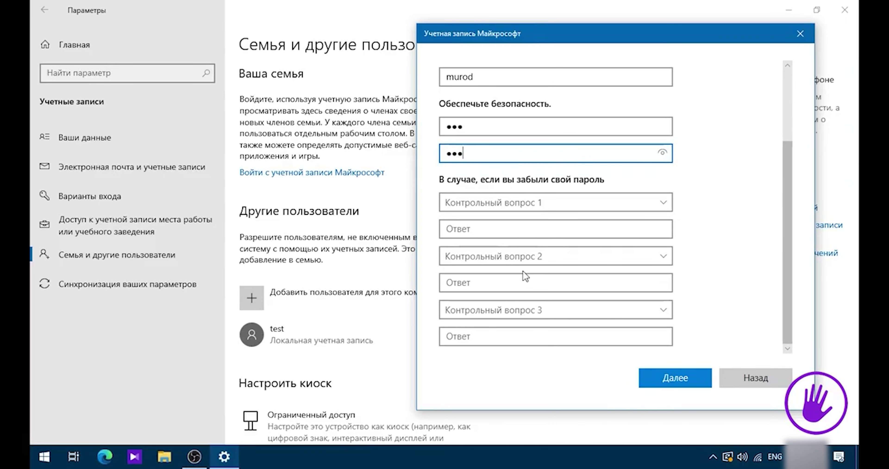
left_click(692, 379)
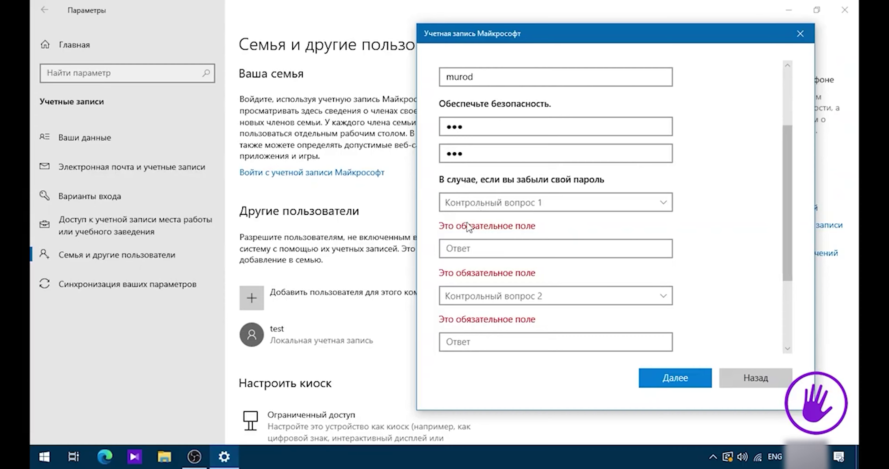
left_click(483, 252)
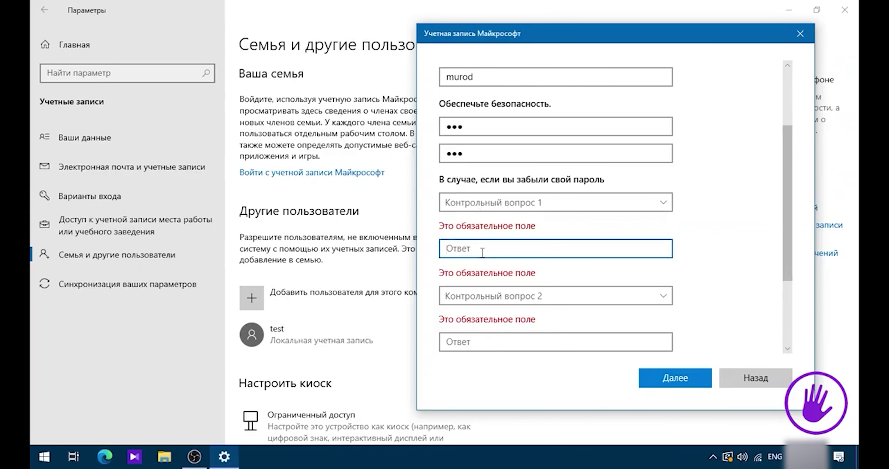
left_click(586, 206)
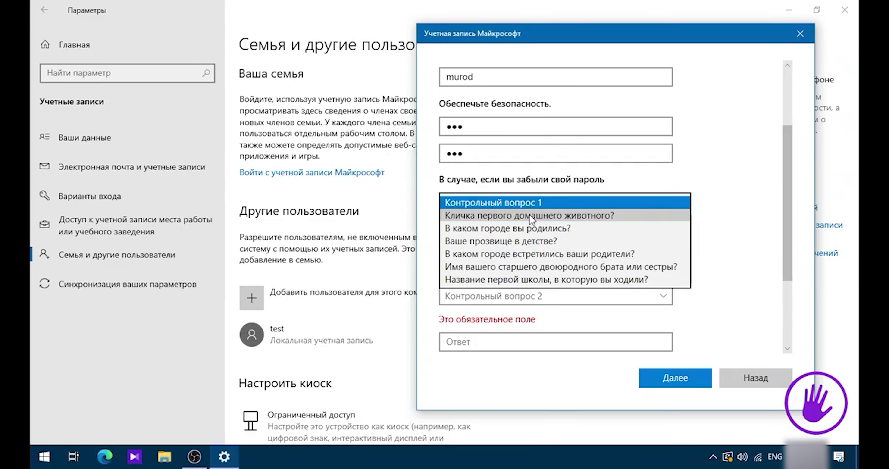
left_click(474, 216)
left_click(467, 228)
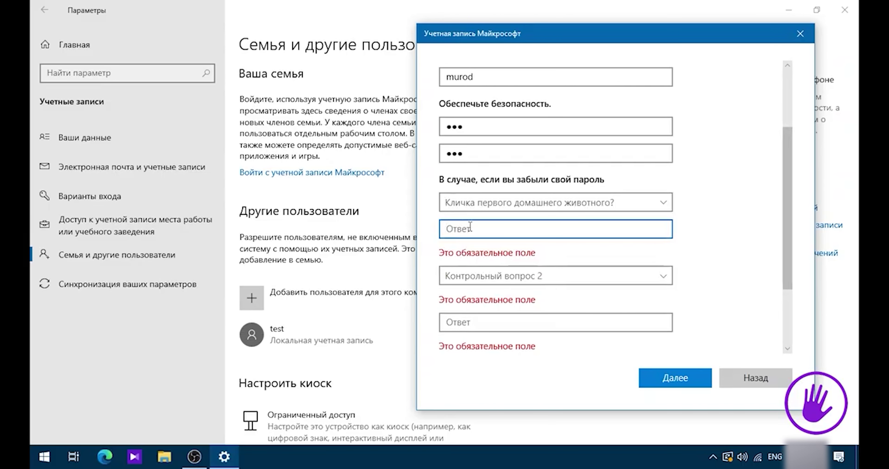
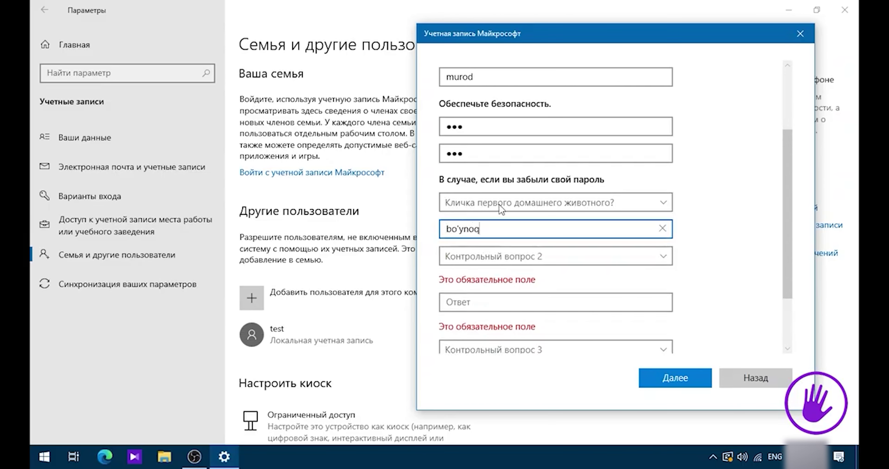
left_click(504, 202)
left_click(506, 204)
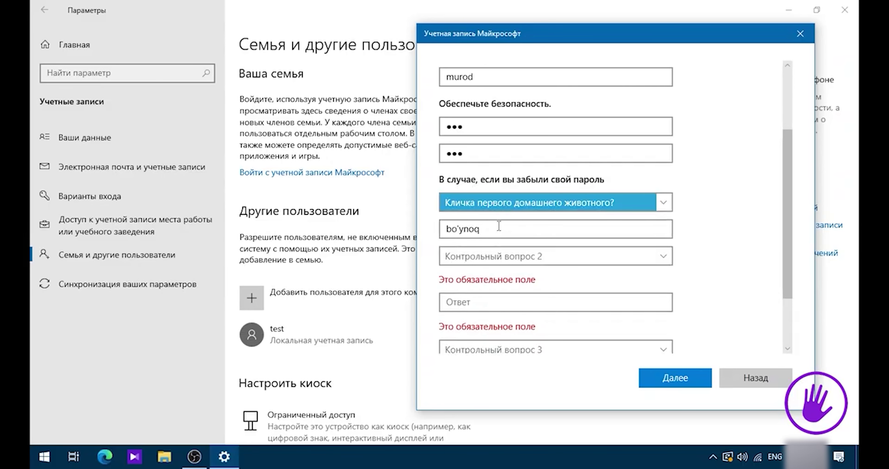
left_click(508, 258)
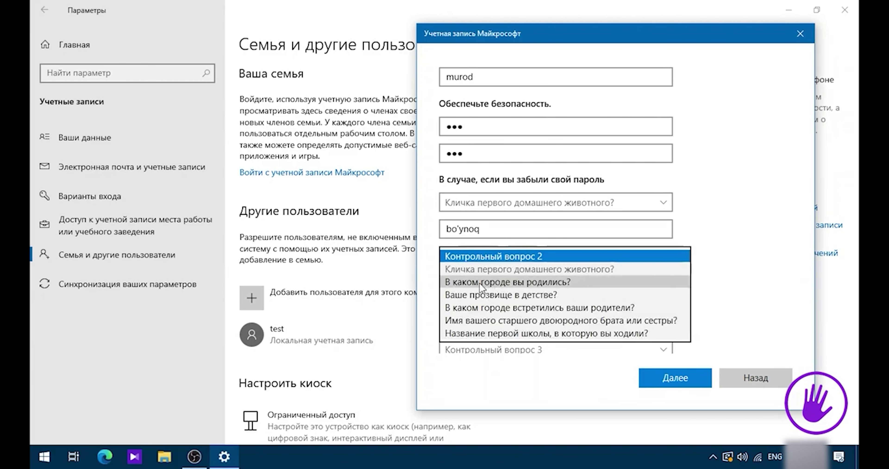
left_click(489, 282)
left_click(488, 282)
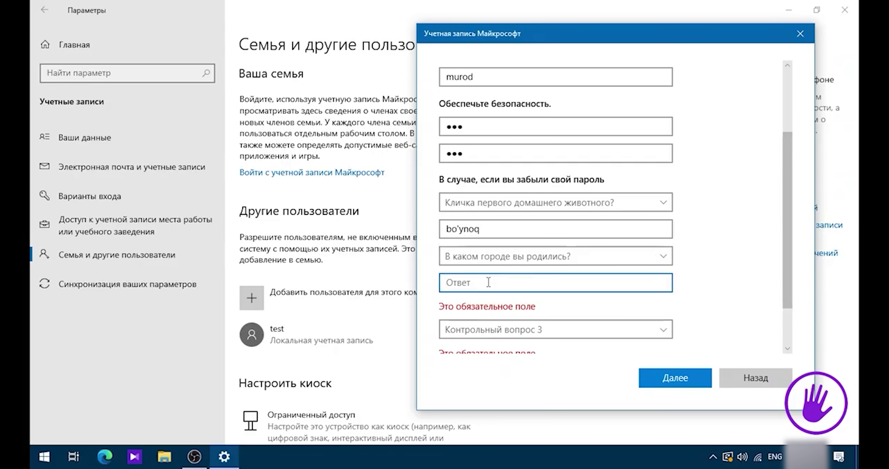
left_click(500, 330)
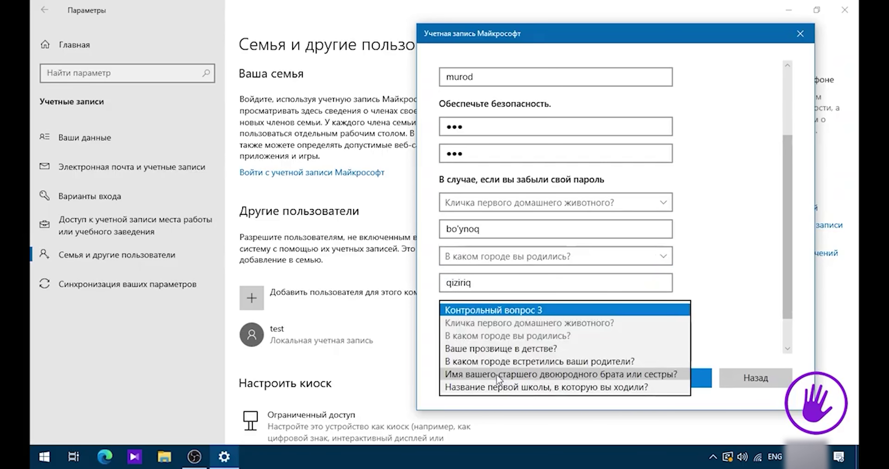
left_click(494, 386)
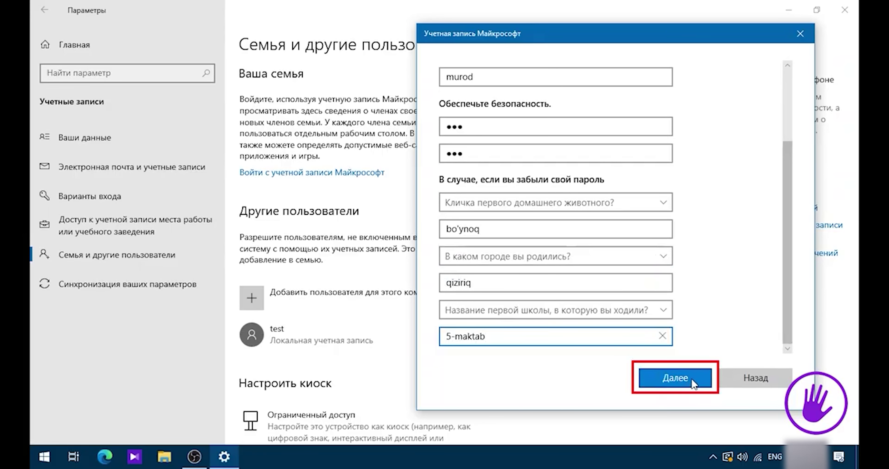
left_click(691, 378)
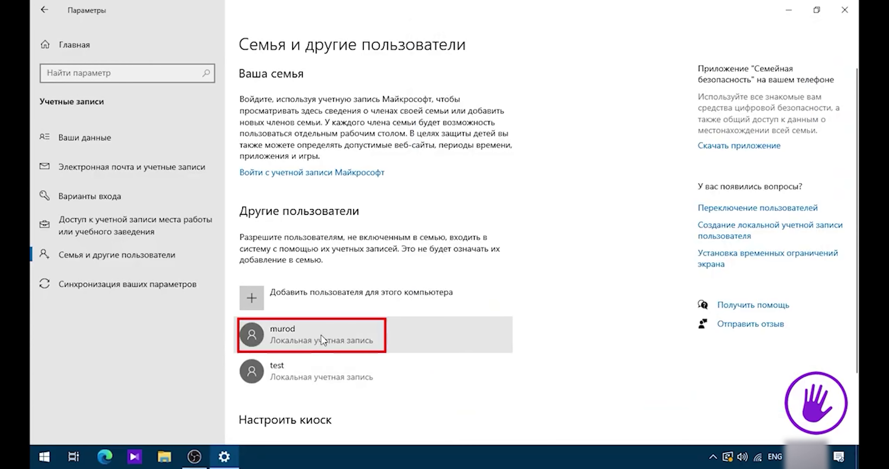
left_click(278, 335)
scroll(583, 302, "down", 3)
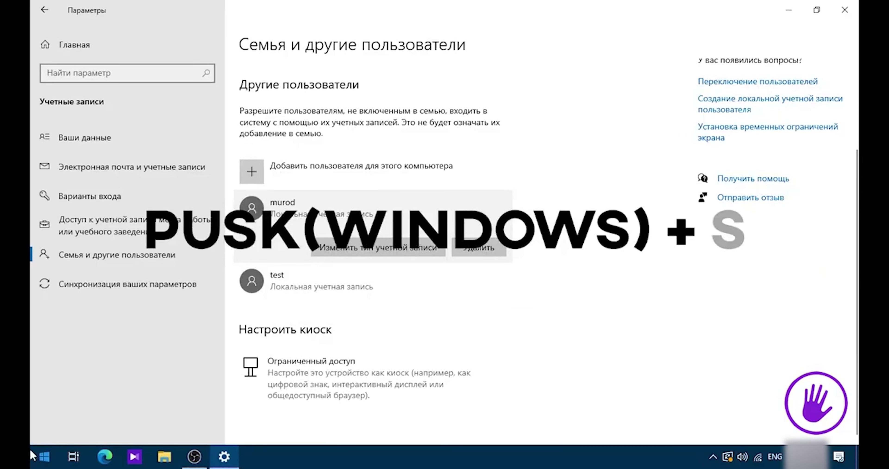
- Confirm murod appears in the Start menu's list of accounts to switch to
left_click(44, 457)
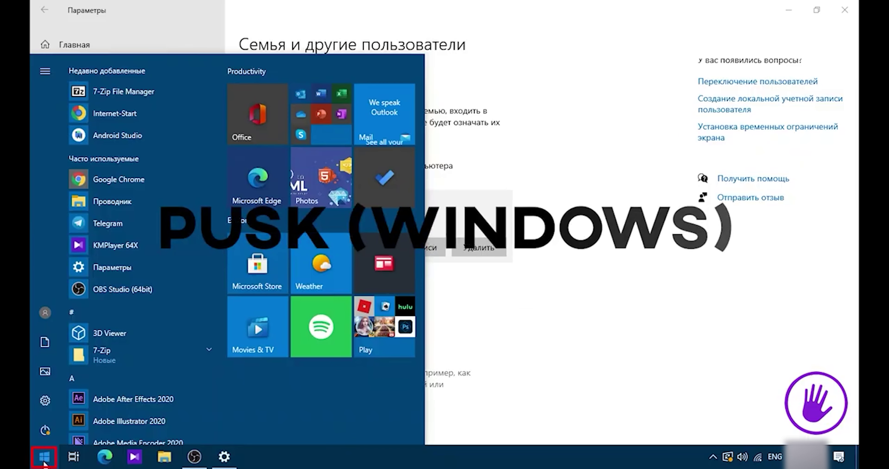
mouse_move(45, 371)
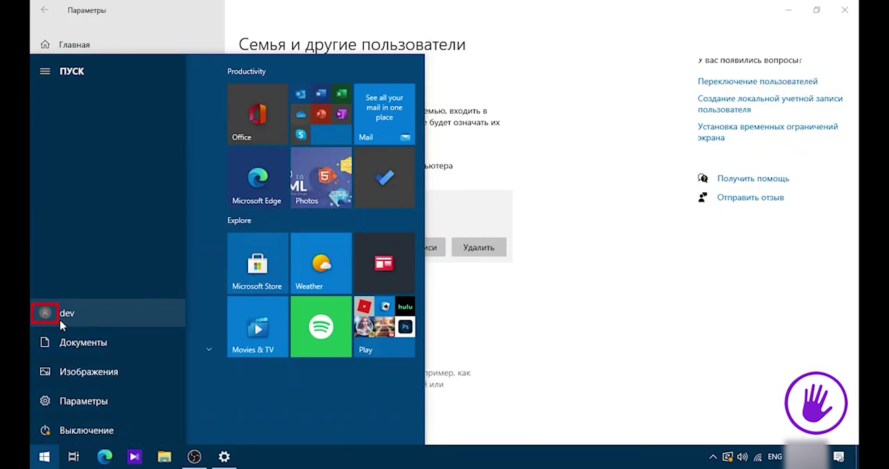
left_click(95, 320)
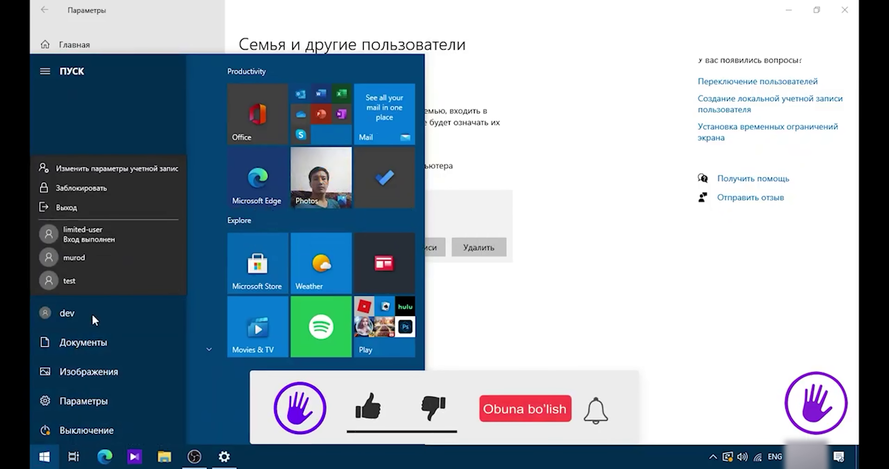